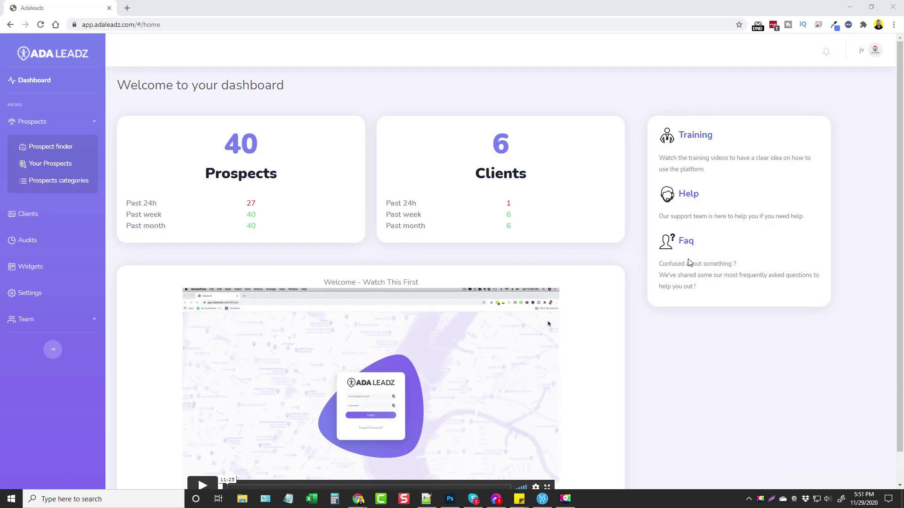
Step: Open the account Settings and browse the available email templates
scroll(433, 298, "down", 1)
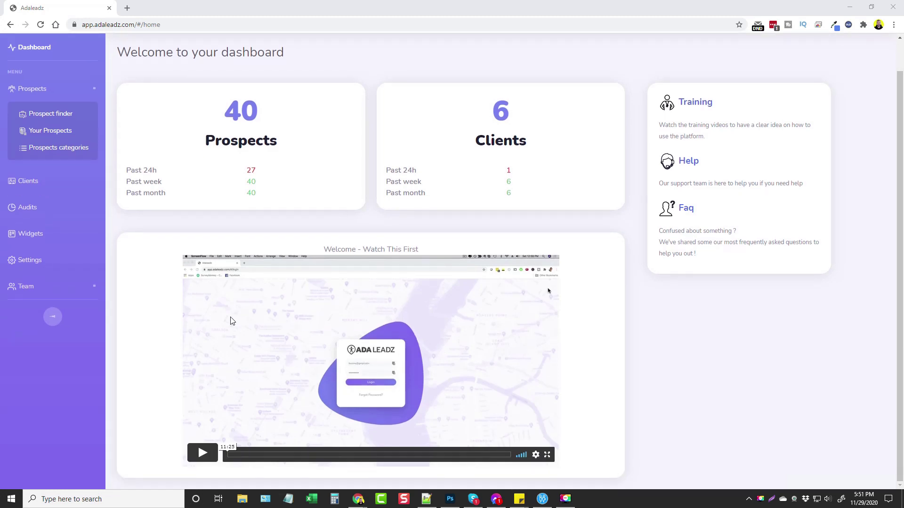
scroll(372, 402, "up", 1)
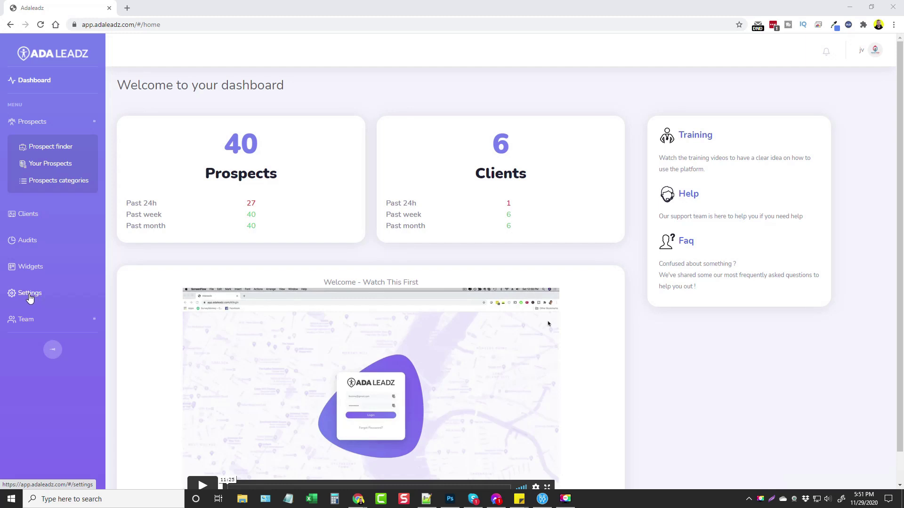
left_click(29, 297)
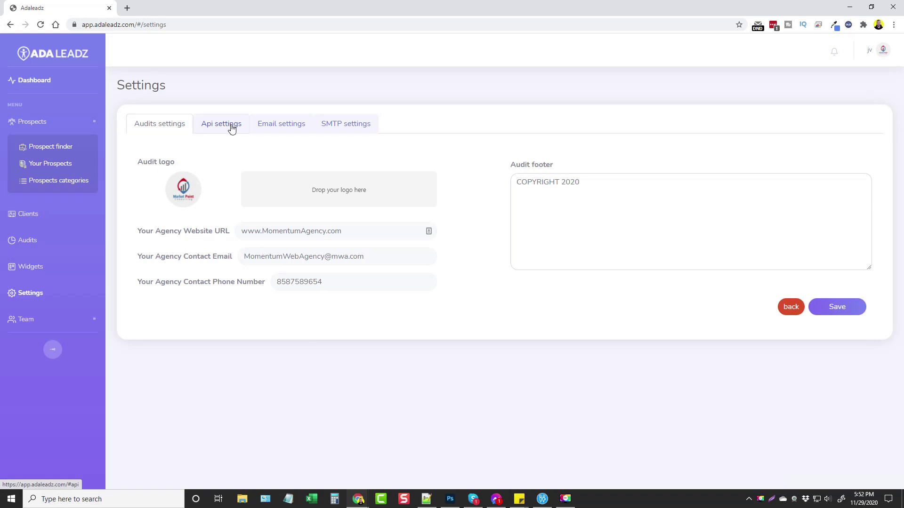
left_click(291, 126)
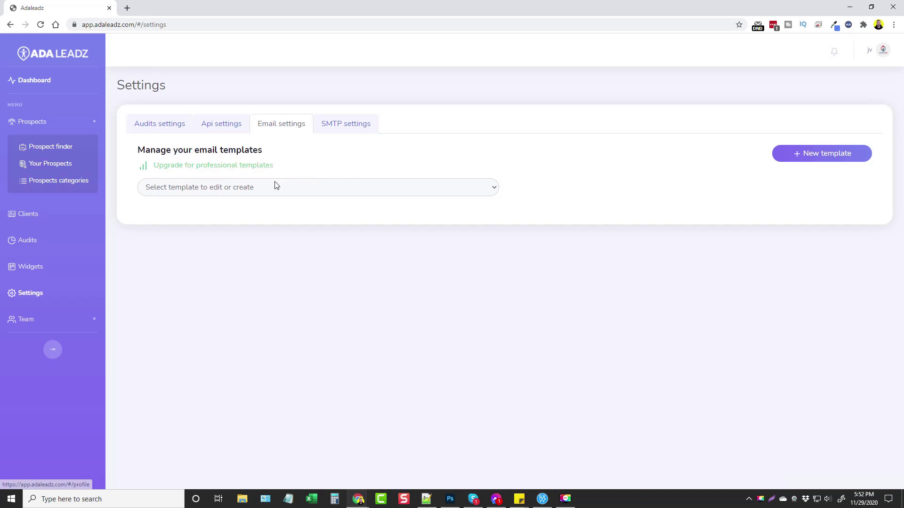
left_click(413, 187)
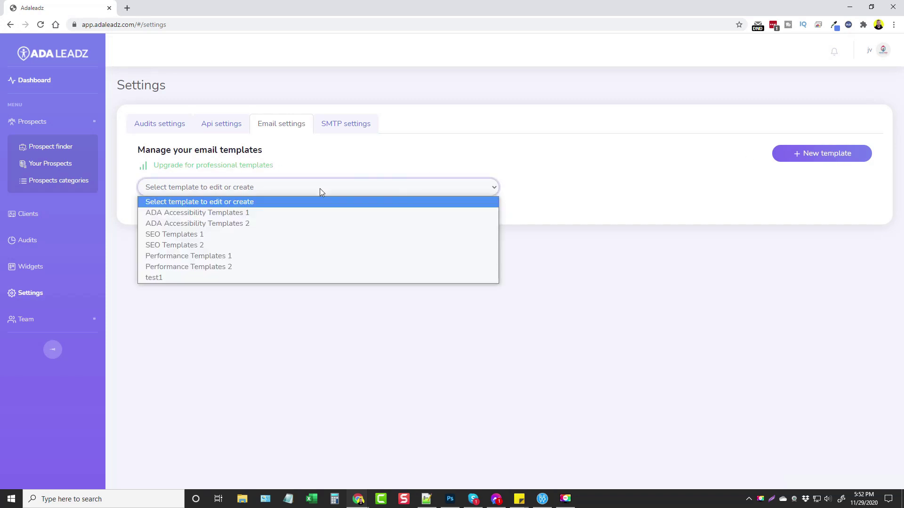
Step: Close the template list without choosing, check the SMTP settings, then go to Prospect finder
left_click(207, 252)
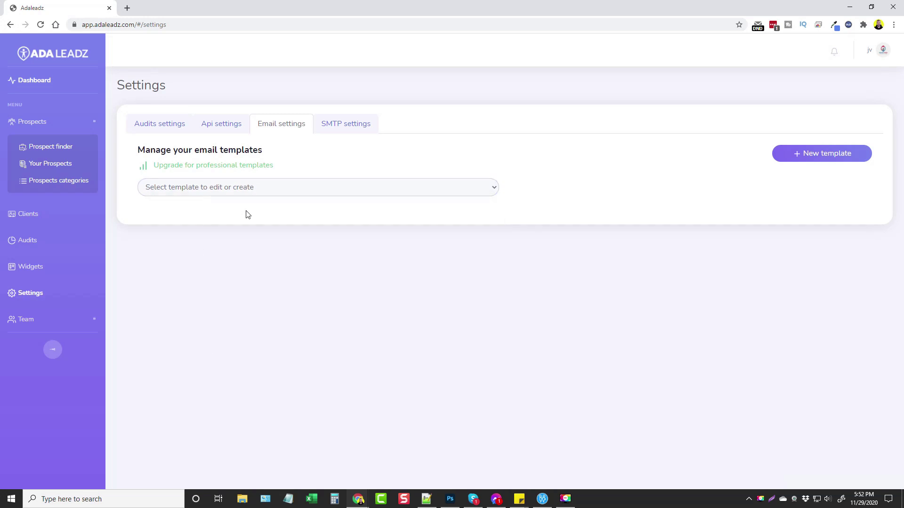
left_click(345, 125)
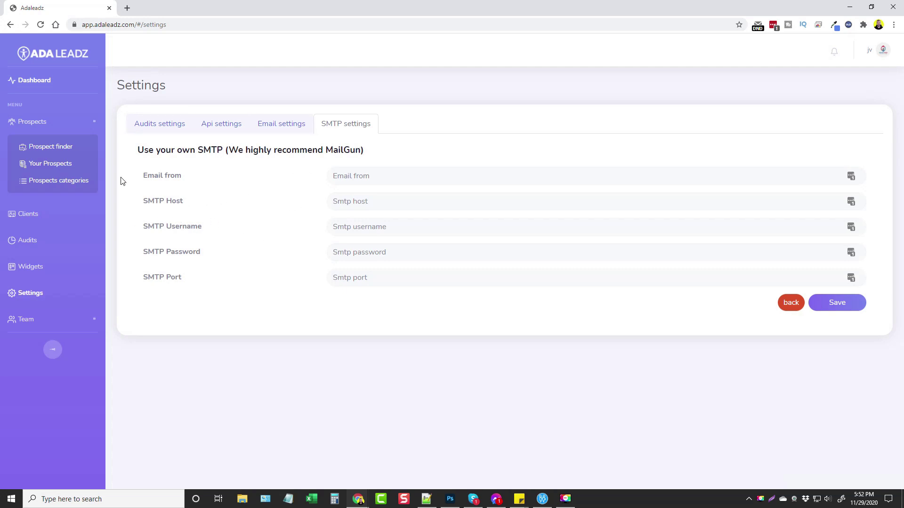
left_click(44, 150)
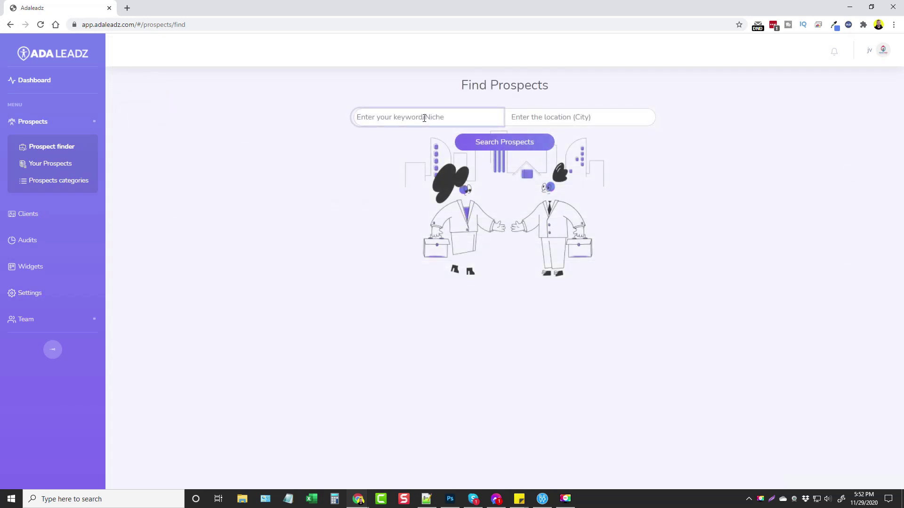
Step: Enter 'lawyer' as the prospect search keyword
left_click(595, 117)
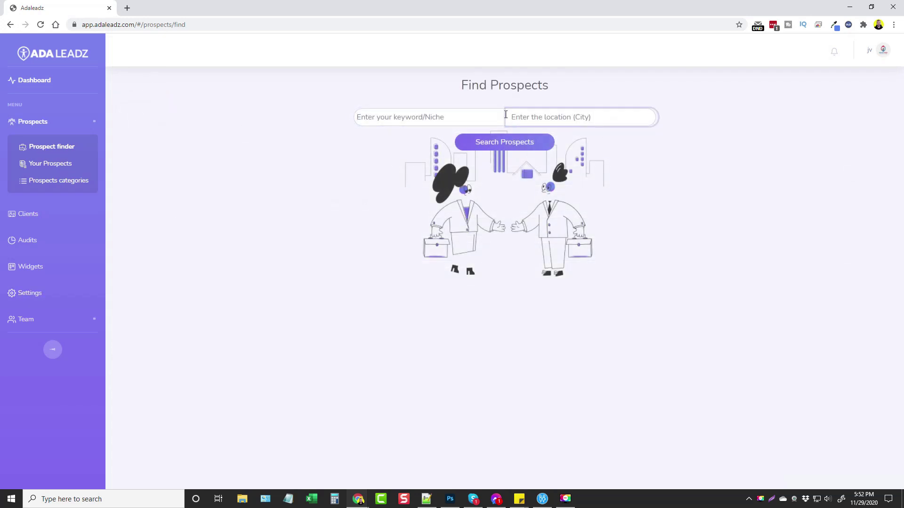
left_click(431, 117)
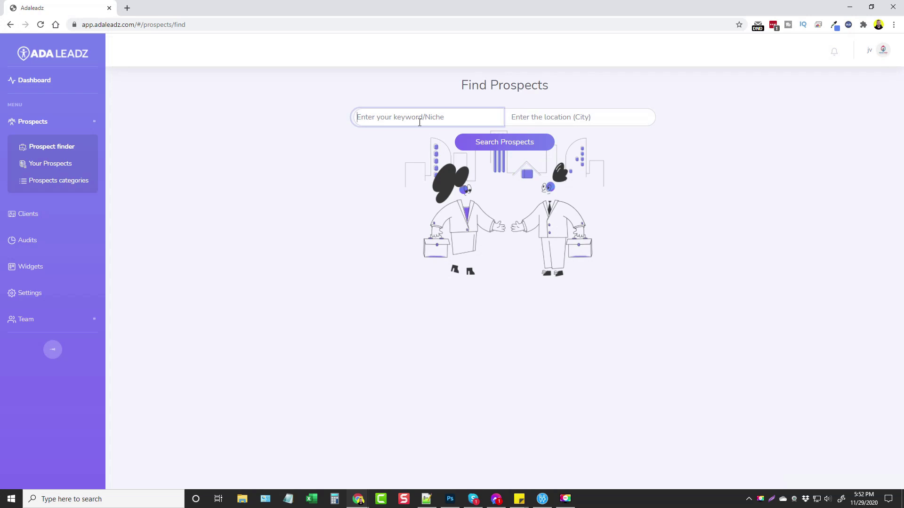
type("canton")
key("BackSpace")
key("BackSpace")
key("BackSpace")
key("BackSpace")
key("BackSpace")
type("lawyer")
key("Tab")
Step: Set the search city to Cincinnati, OH, USA from the suggestions
type("cinc")
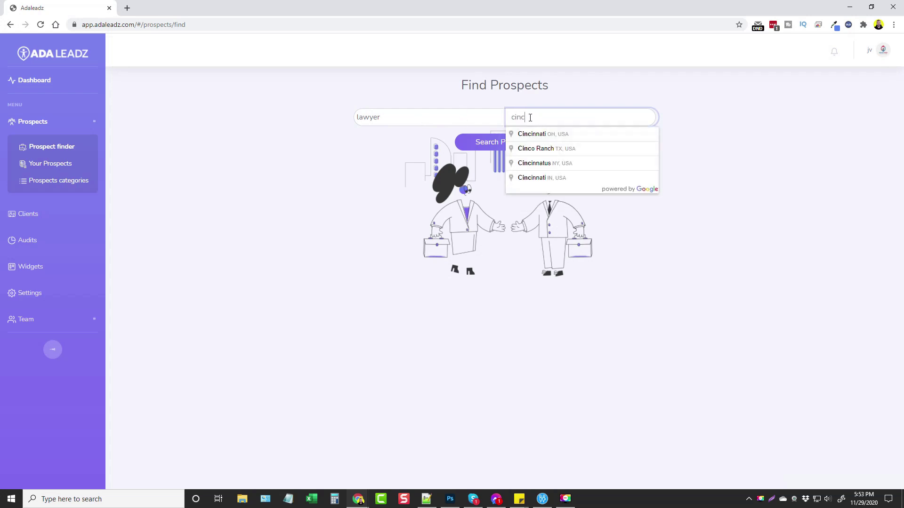
key("BackSpace")
key("BackSpace")
key("BackSpace")
key("BackSpace")
type("london")
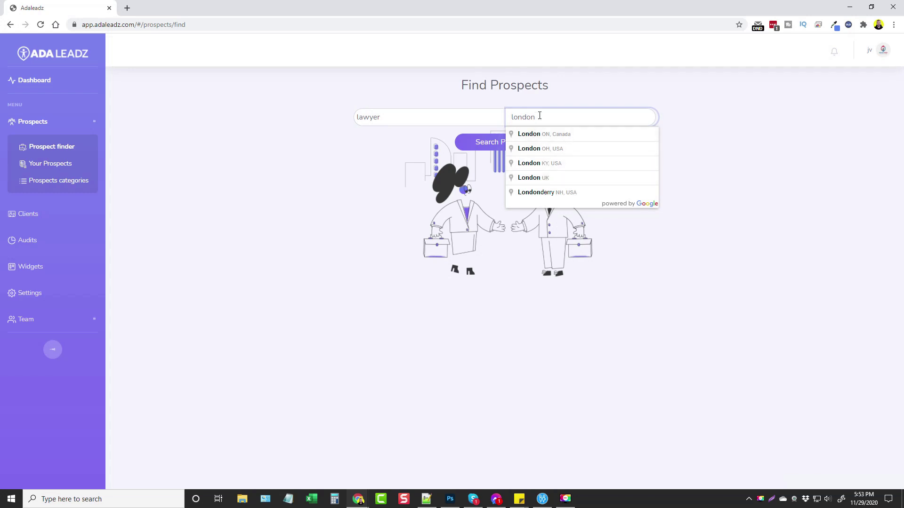
left_click_drag(538, 117, 499, 117)
type("cini")
key("BackSpace")
type("c")
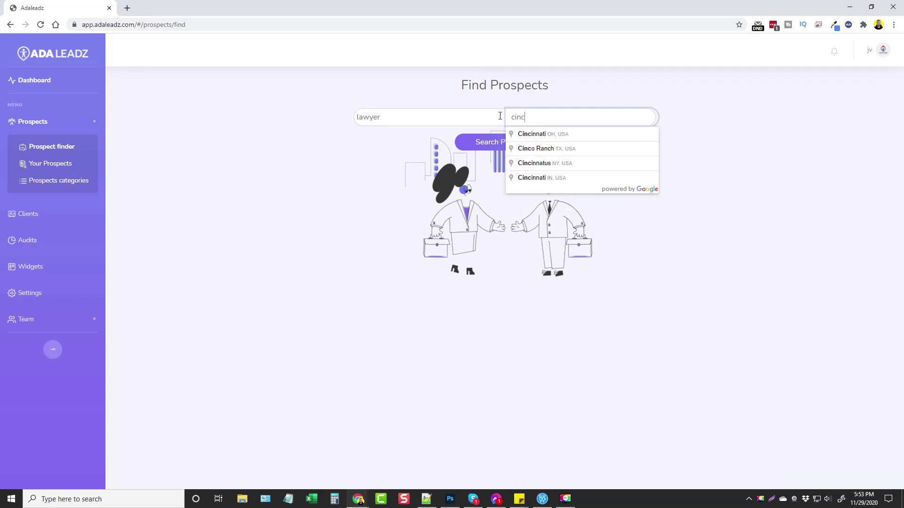
left_click(548, 133)
Step: Run the search and scroll through the 11 Cincinnati lawyer results
left_click(492, 143)
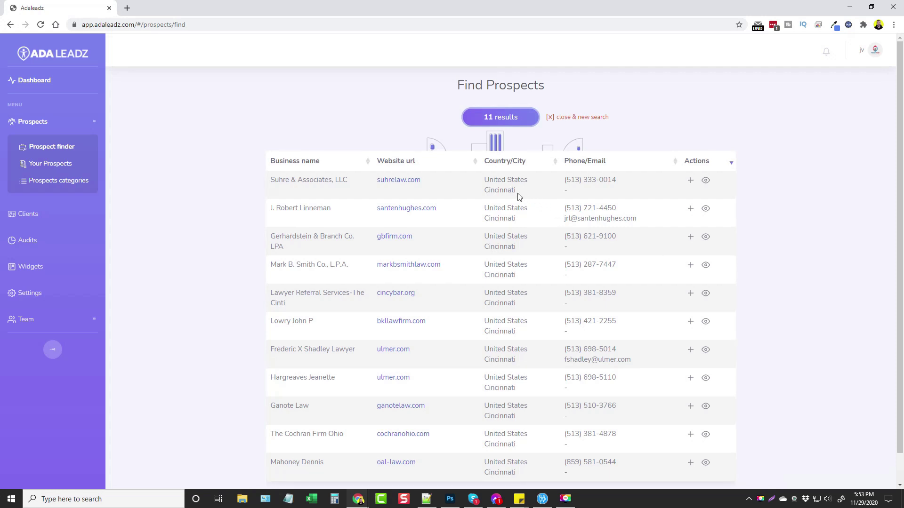
scroll(497, 233, "down", 1)
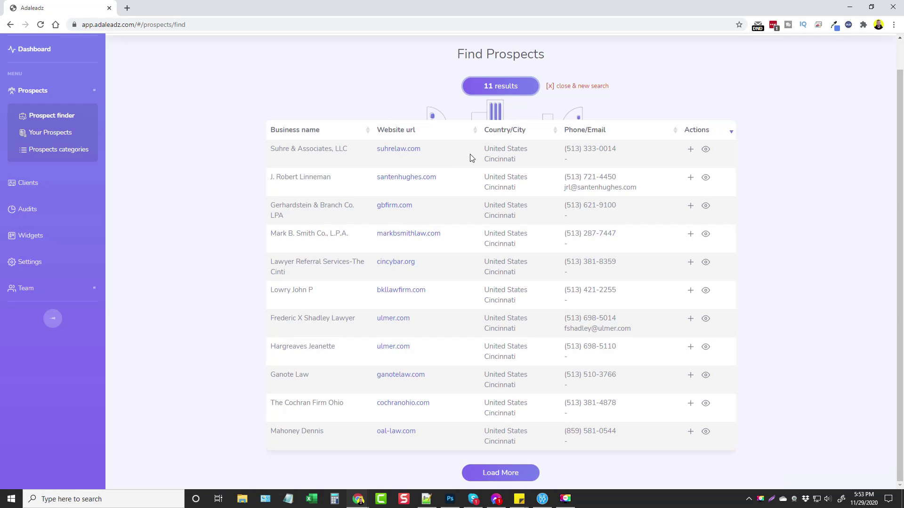
Step: After viewing its details, save Suhre & Associates, LLC as a prospect under Injury Lawyers
left_click(706, 150)
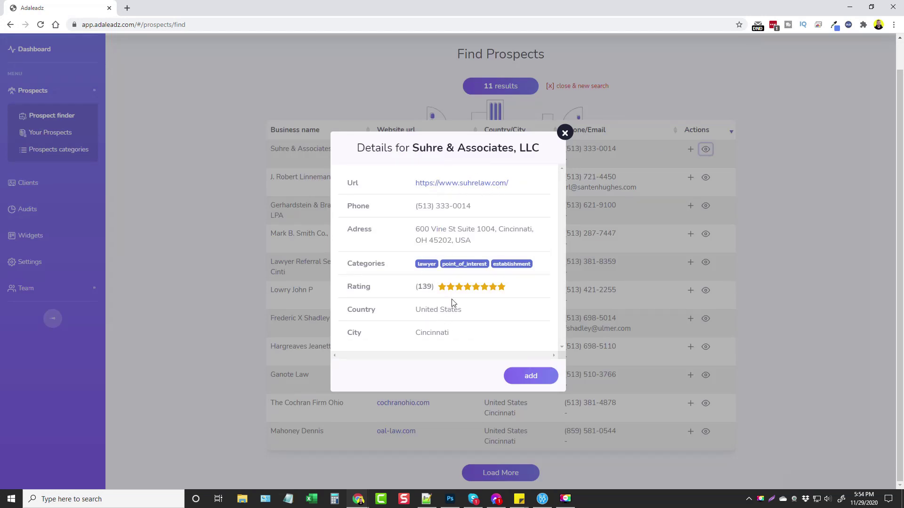
left_click(564, 133)
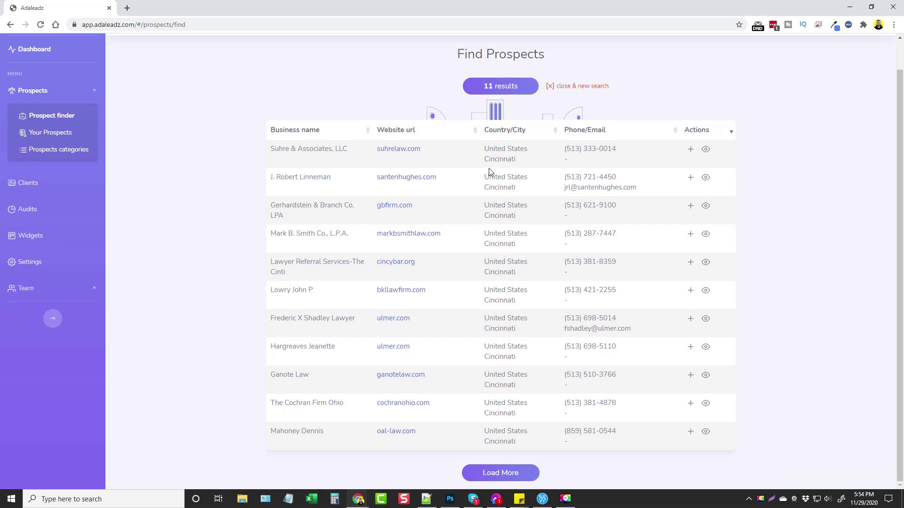
left_click(691, 149)
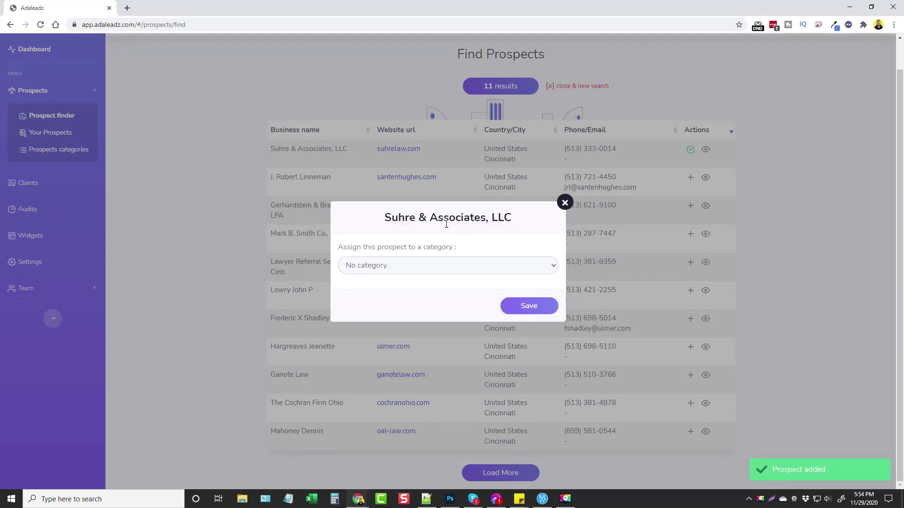
left_click(410, 267)
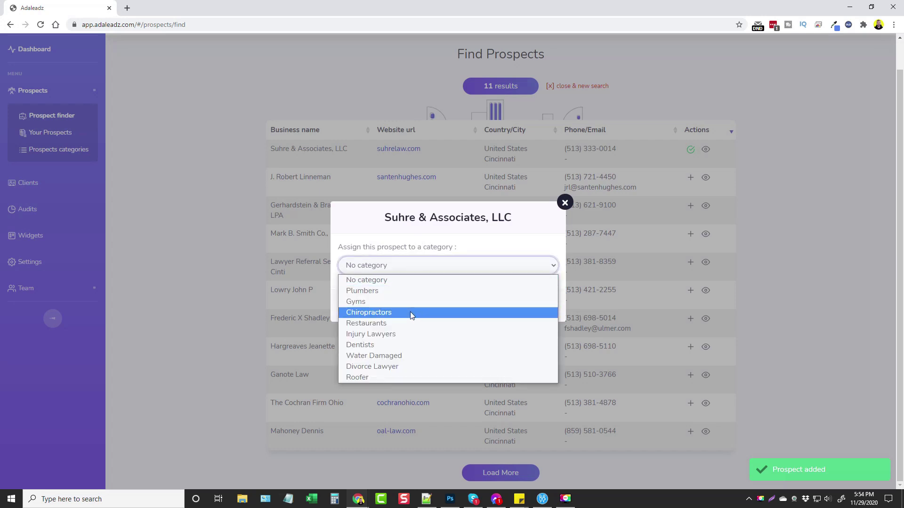
left_click(411, 335)
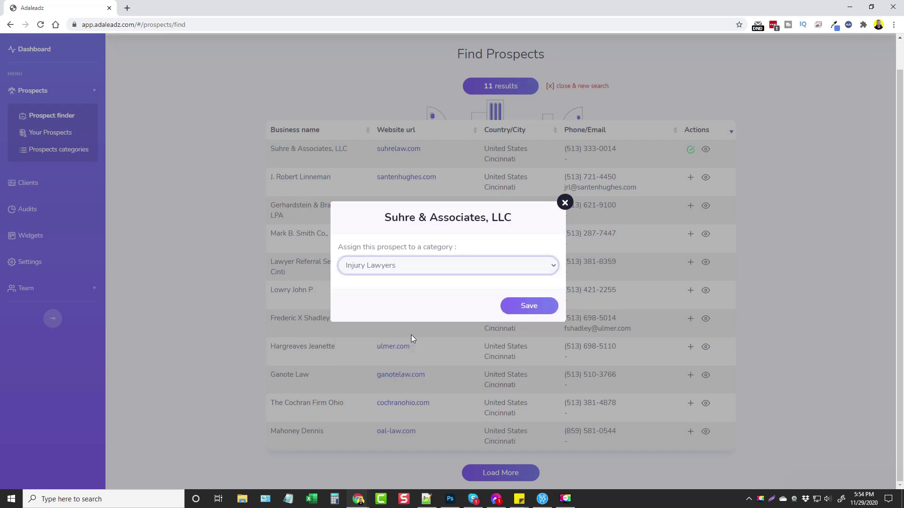
left_click(530, 307)
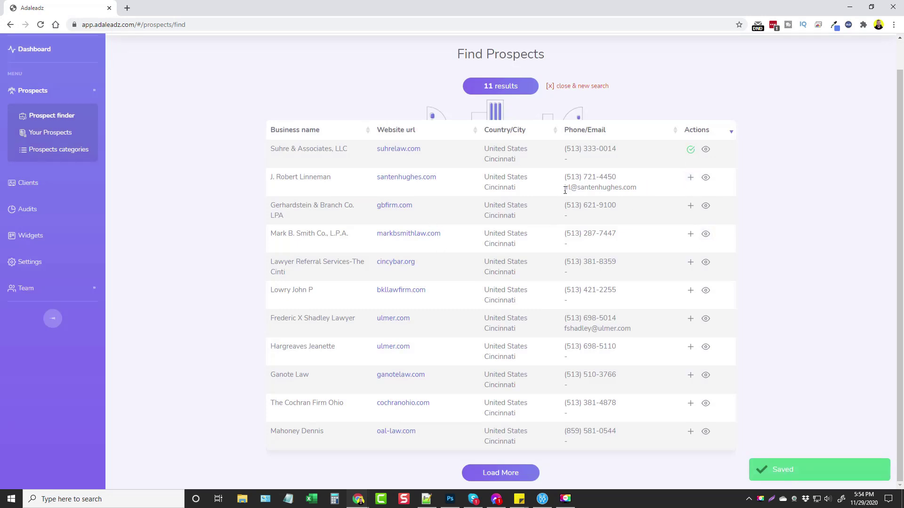
left_click(56, 135)
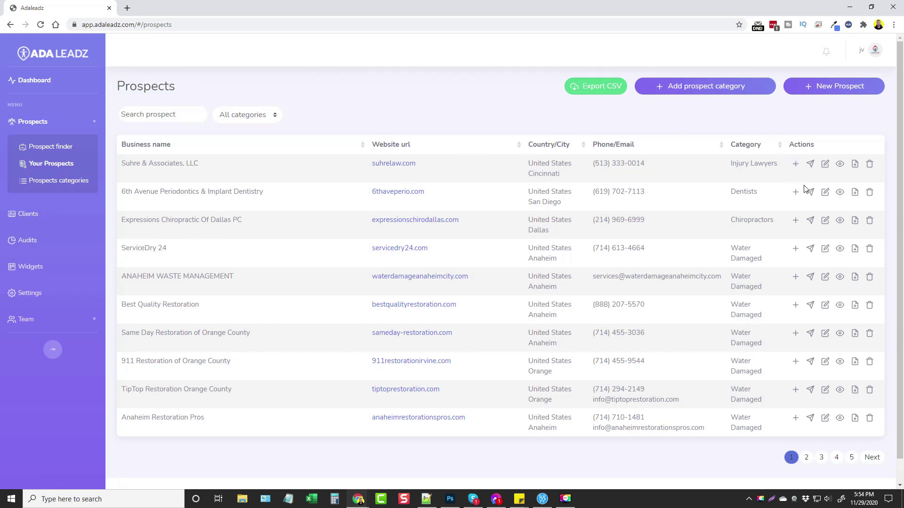
Step: Open Generate an audit for the Suhre & Associates, LLC row
left_click(810, 164)
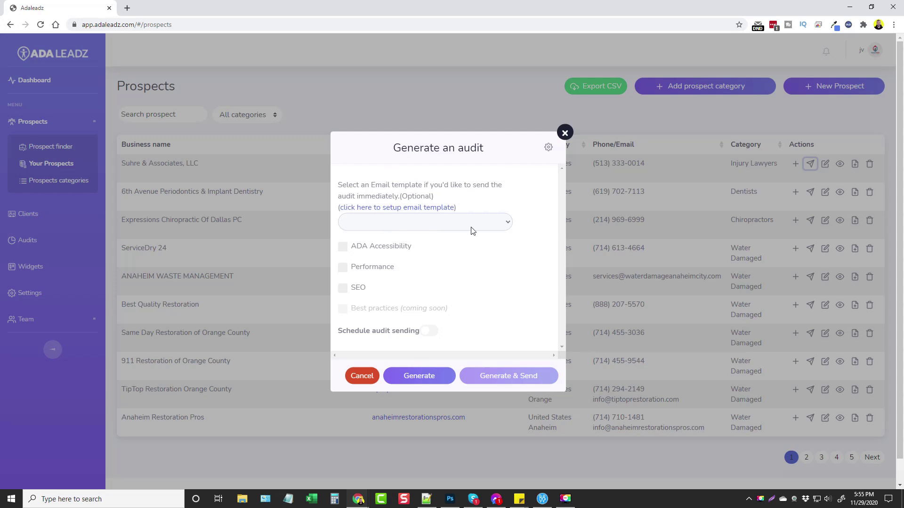
Step: Generate an ADA Accessibility-only audit, leaving Performance and SEO unticked
left_click(343, 248)
left_click(344, 272)
left_click(343, 292)
left_click(343, 271)
left_click(343, 292)
left_click(422, 375)
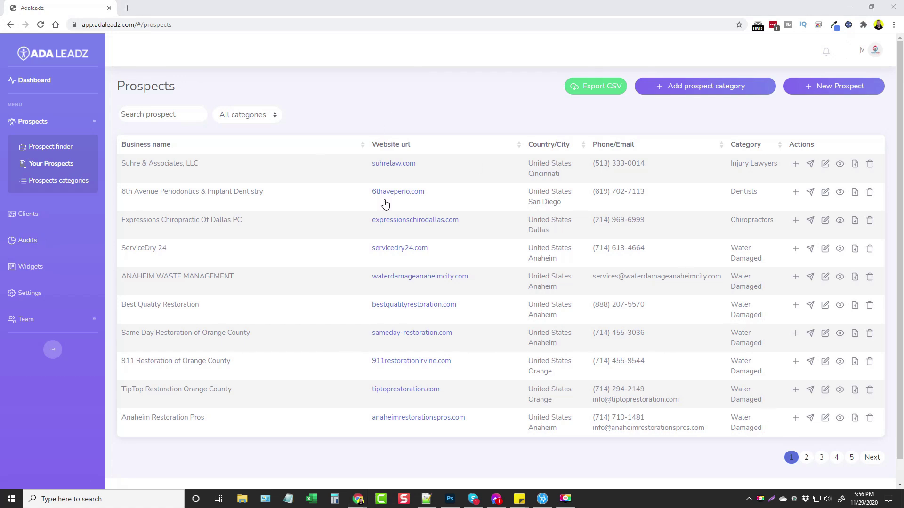
Step: From the Audits list, open Injury Law Group's Accessibility report PDF
left_click(32, 240)
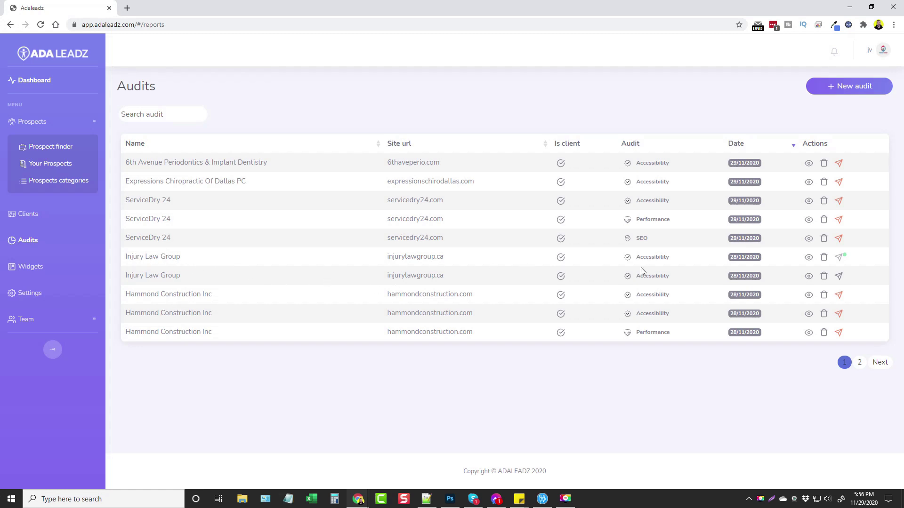
left_click(809, 258)
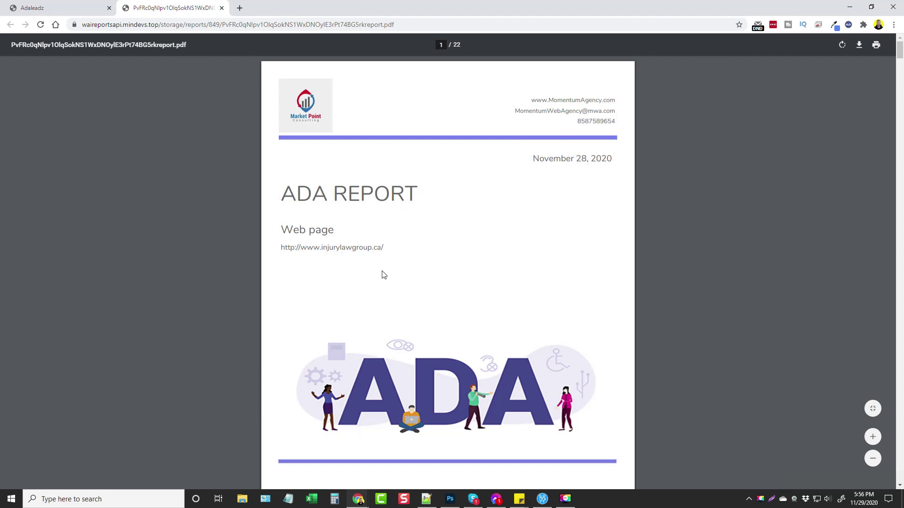
Step: Scroll the ADA report from page 1 to the CNN, Fox News and NBC News links on page 3
scroll(501, 264, "down", 5)
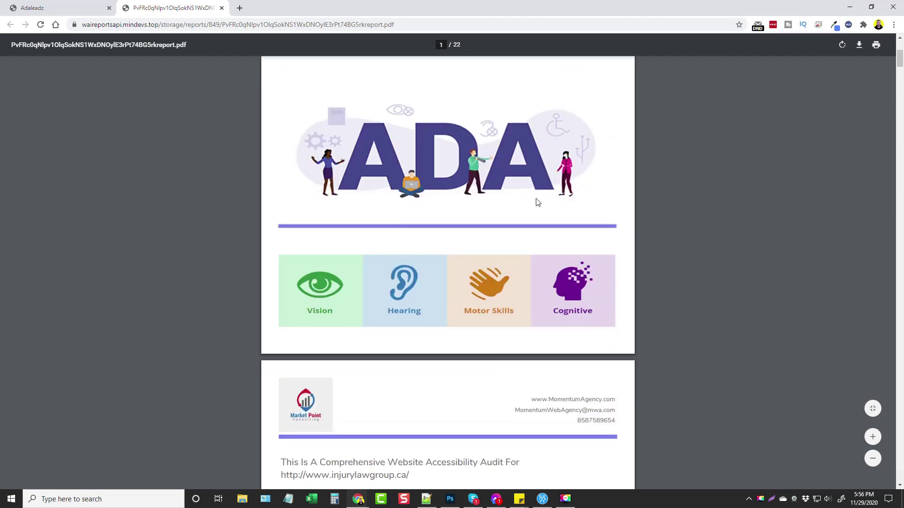
scroll(425, 314, "down", 7)
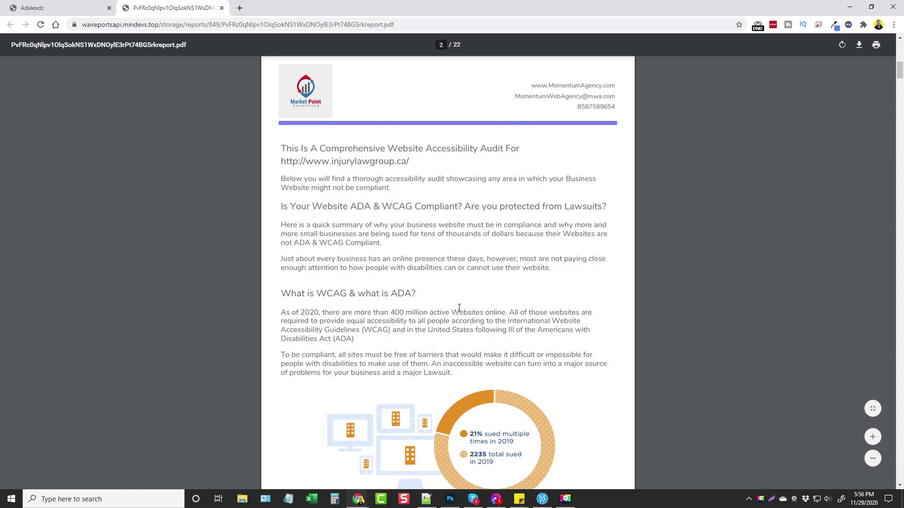
scroll(462, 278, "down", 3)
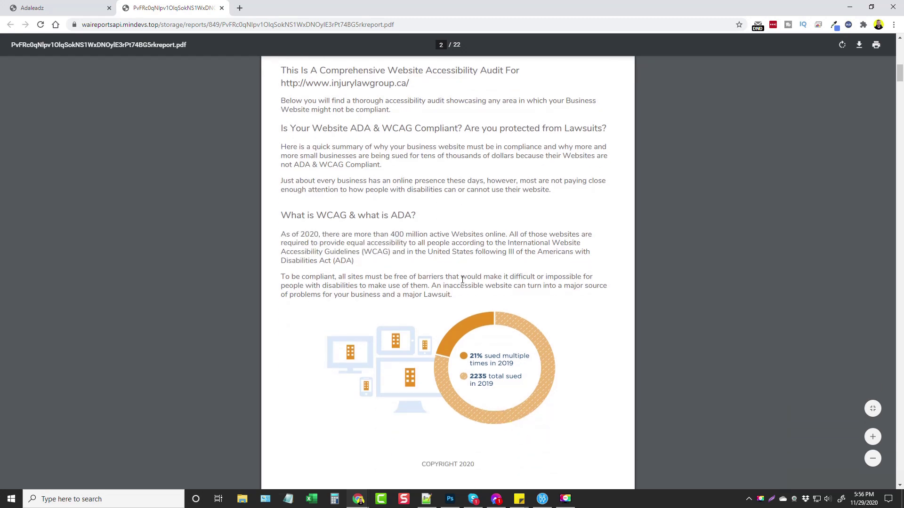
scroll(462, 272, "down", 8)
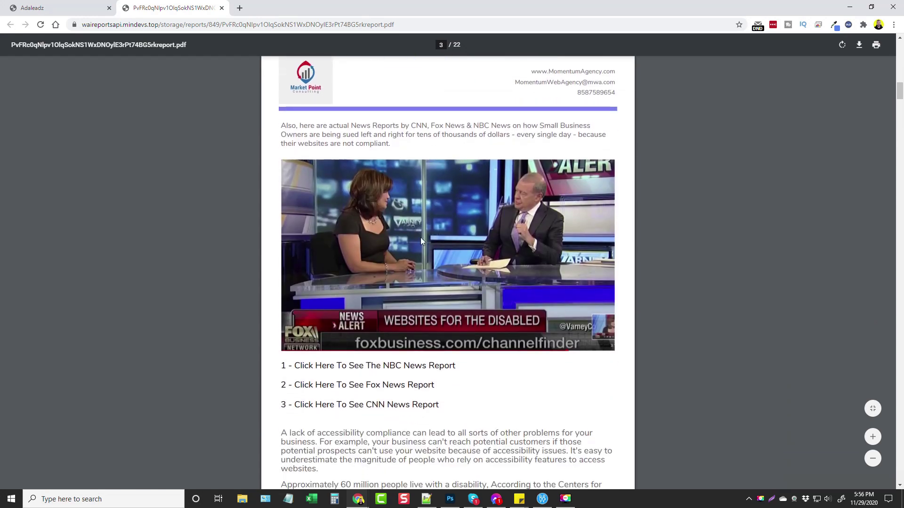
scroll(425, 259, "down", 3)
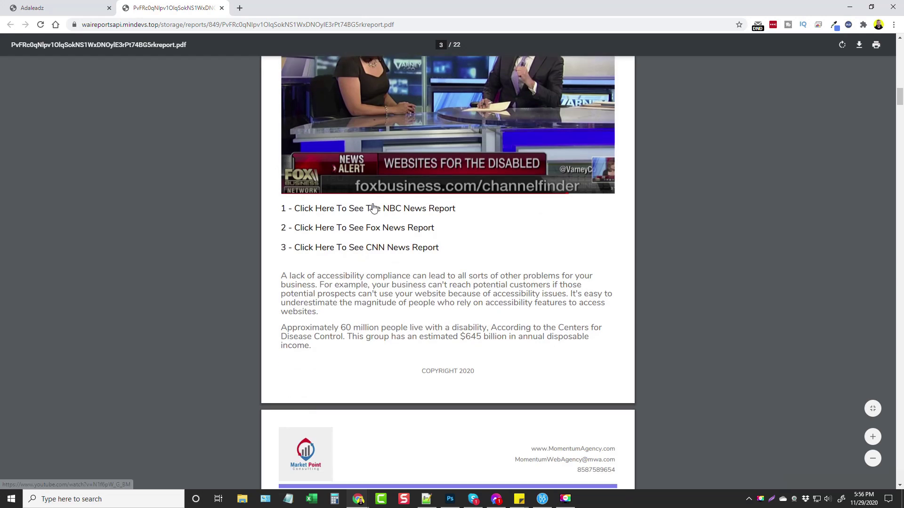